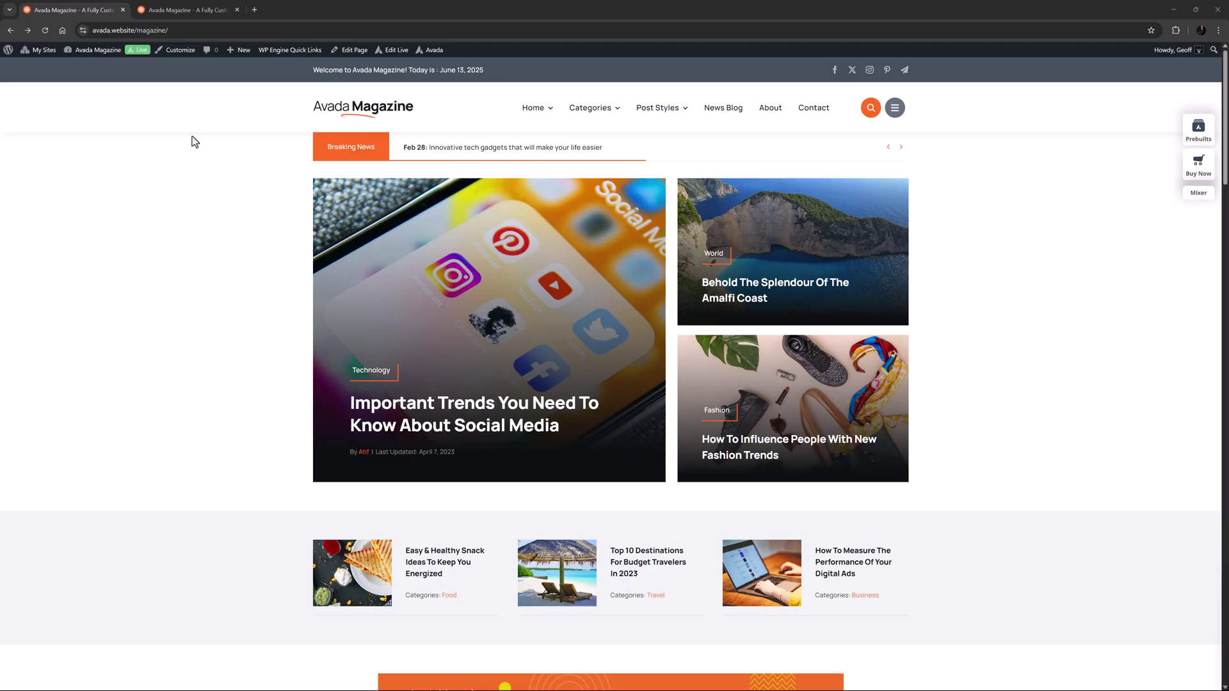
Step: Inspect the What's Trending title, ad banner image and featured post card settings, then return to the live homepage
left_click(177, 9)
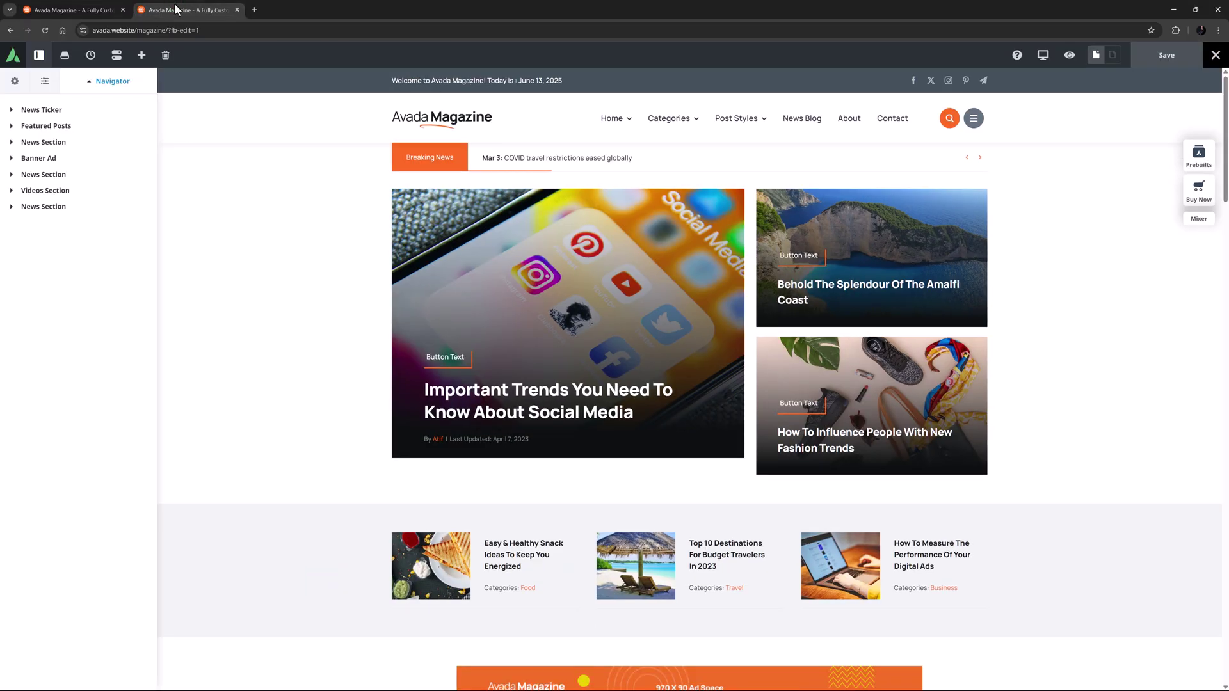
scroll(294, 330, "down", 4)
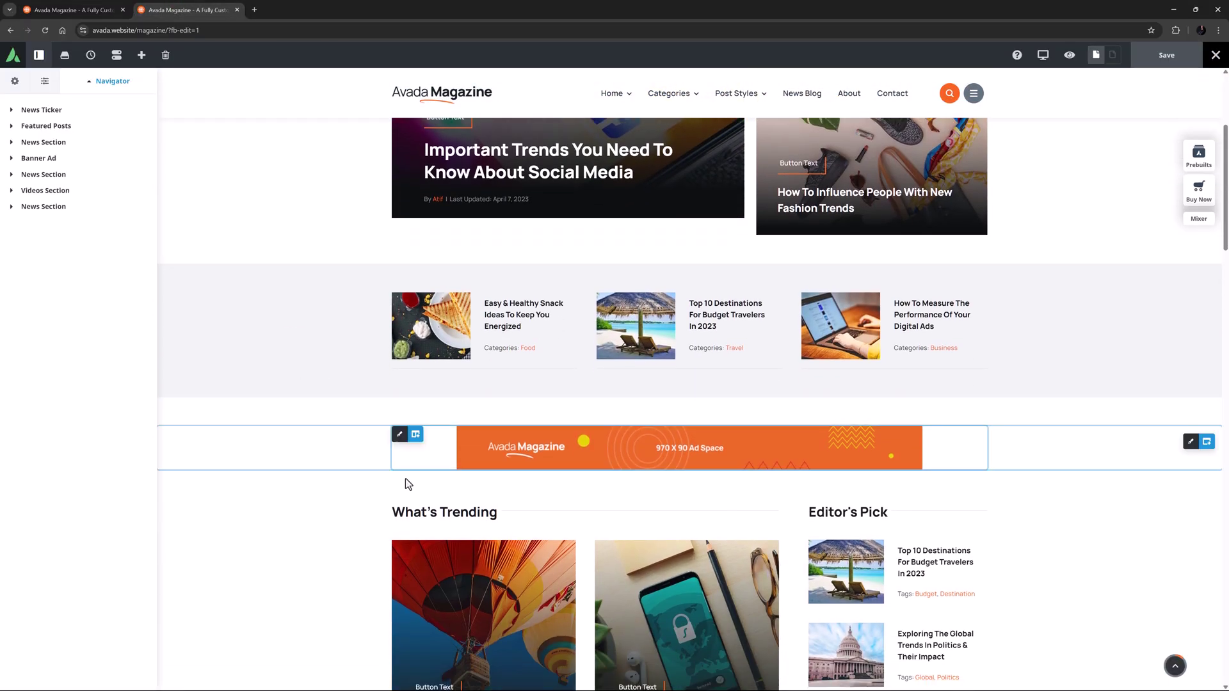
left_click(577, 519)
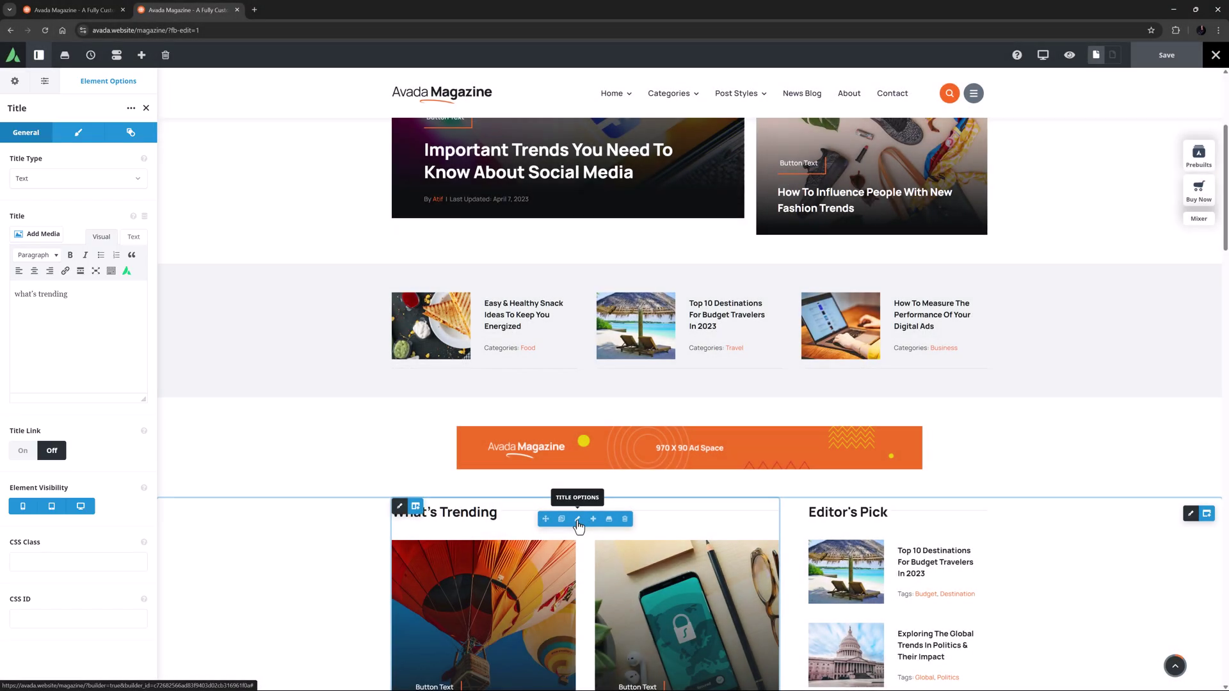
left_click(682, 449)
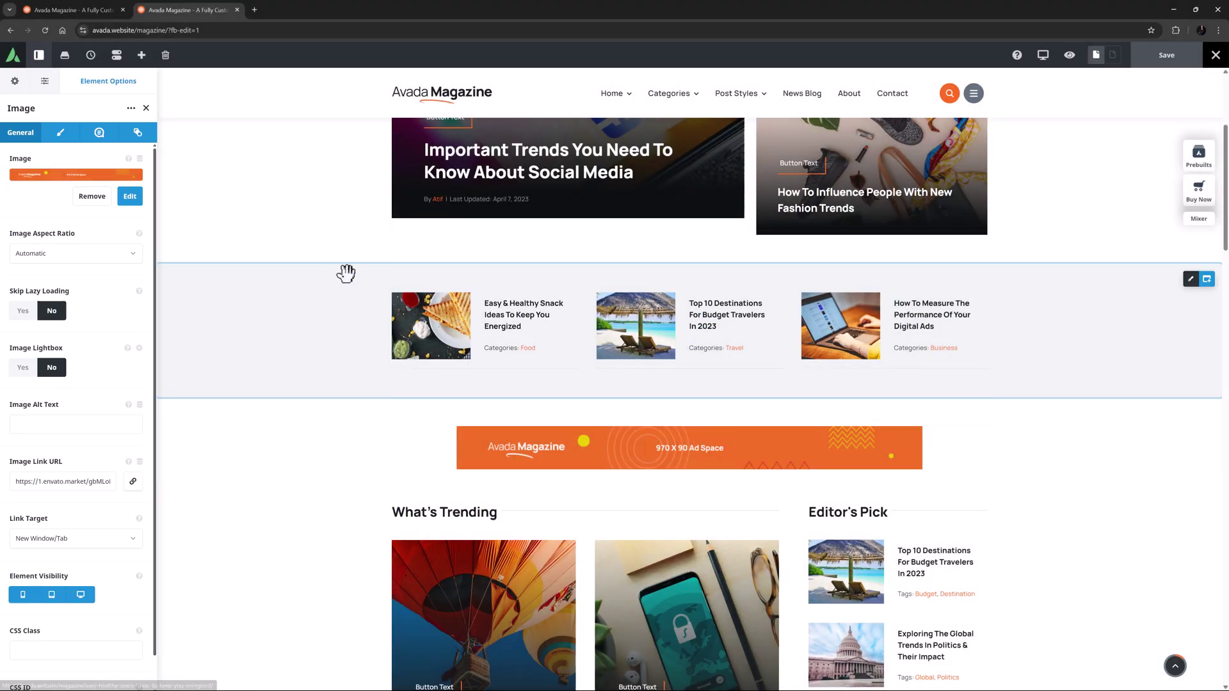
scroll(342, 271, "up", 3)
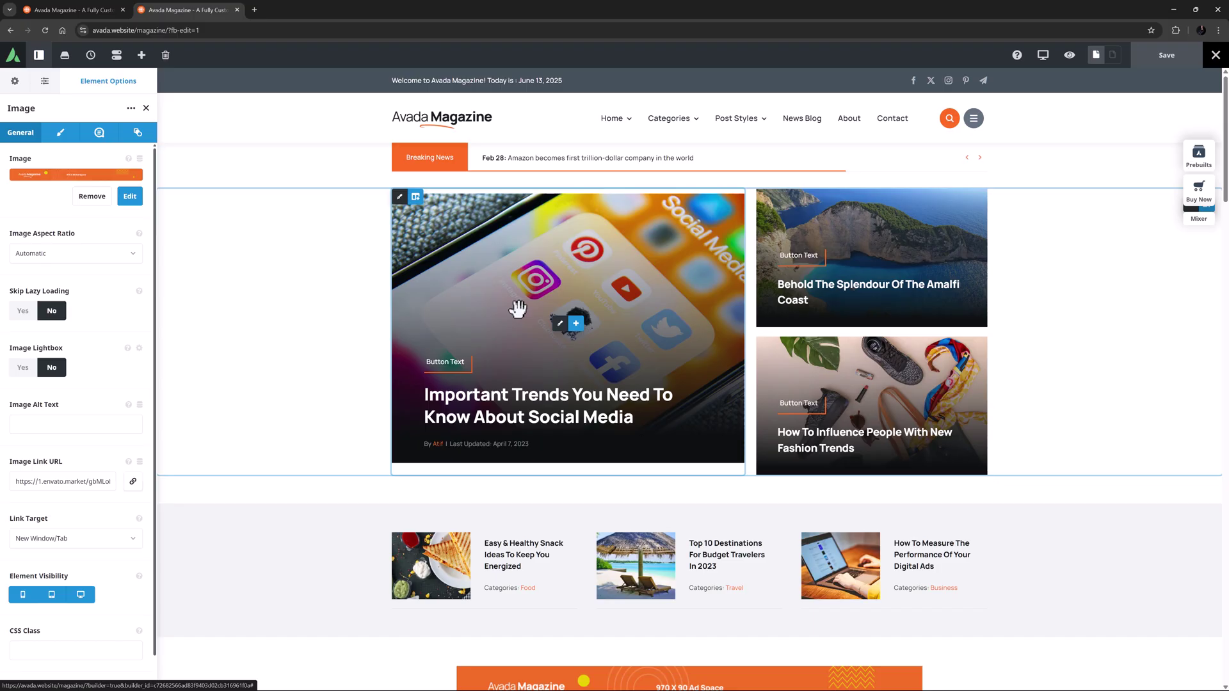
left_click(561, 325)
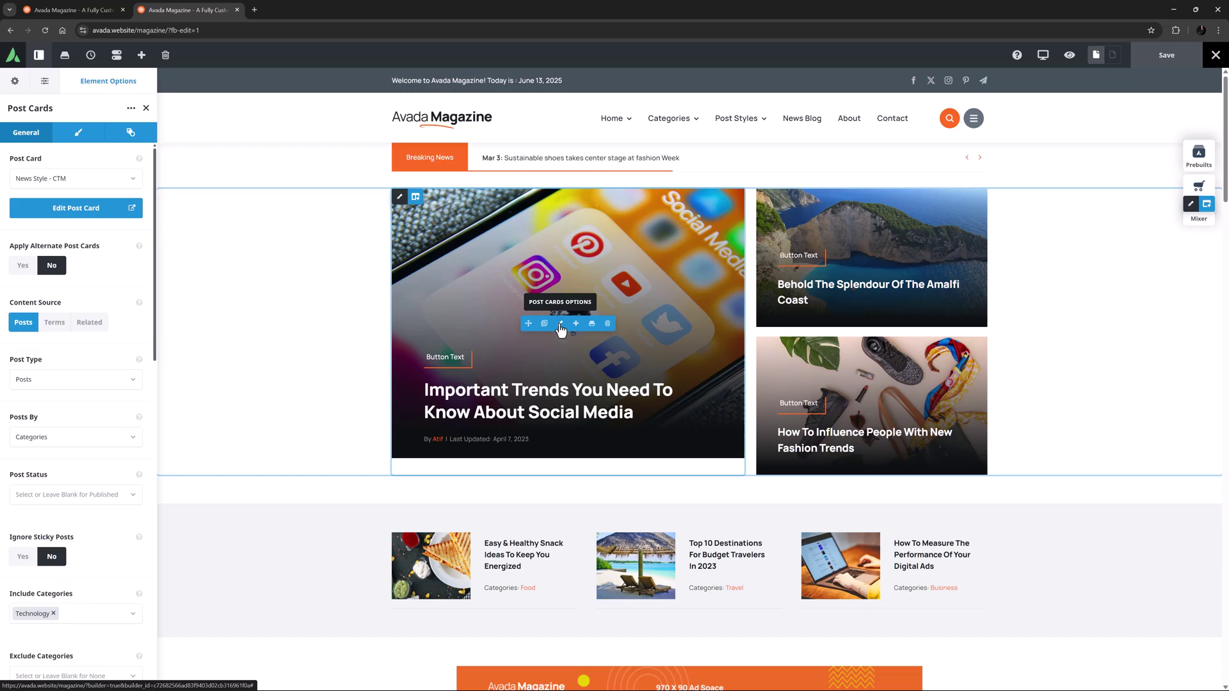
left_click(75, 11)
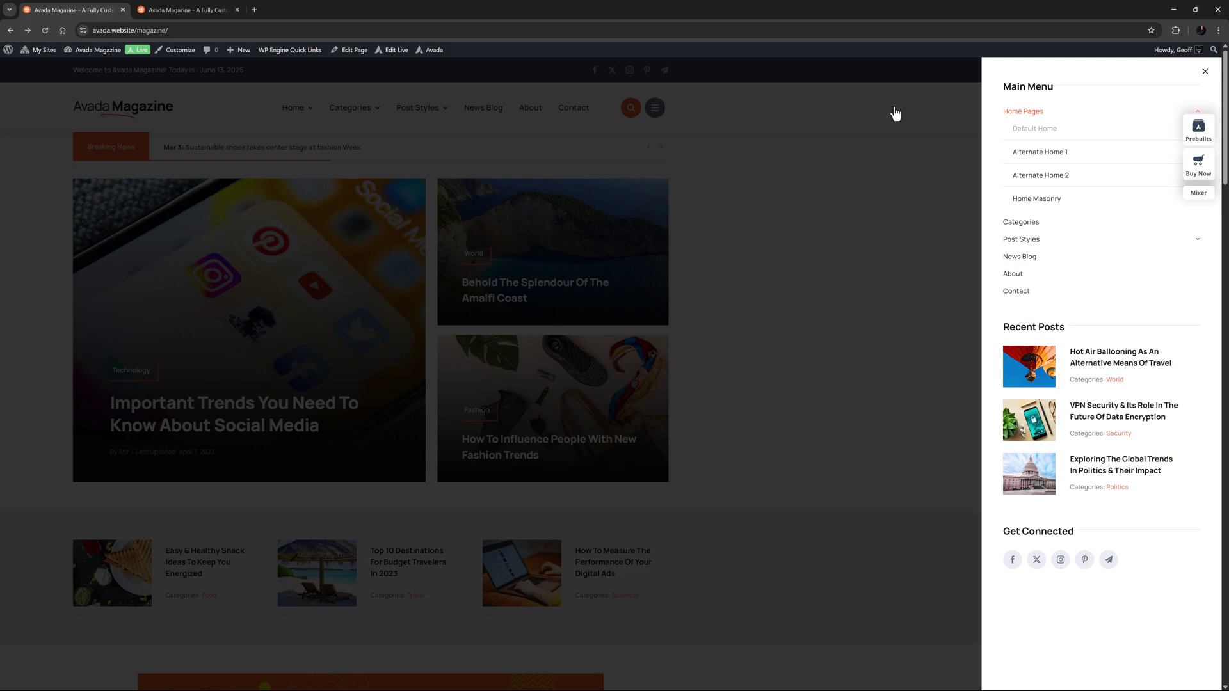
left_click(895, 114)
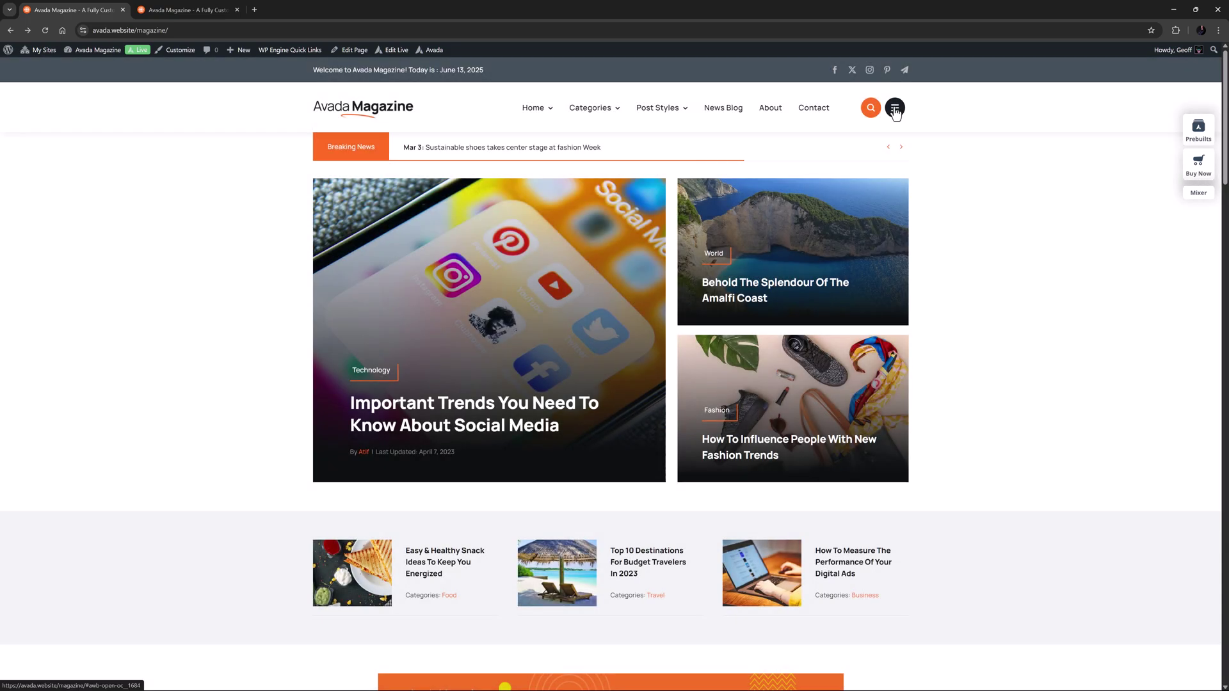
Step: Scroll down the homepage, dismiss the newsletter signup popup, and jump back to the top
scroll(894, 109, "down", 2)
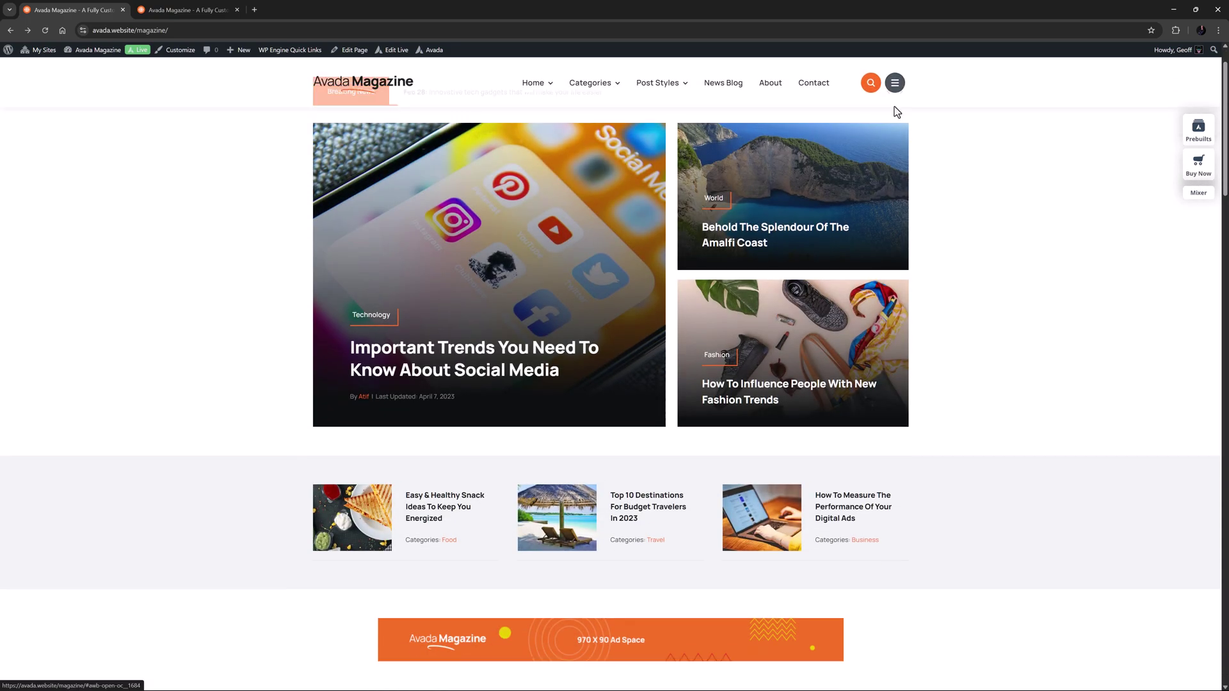
scroll(883, 141, "down", 5)
scroll(875, 170, "down", 4)
scroll(854, 192, "down", 5)
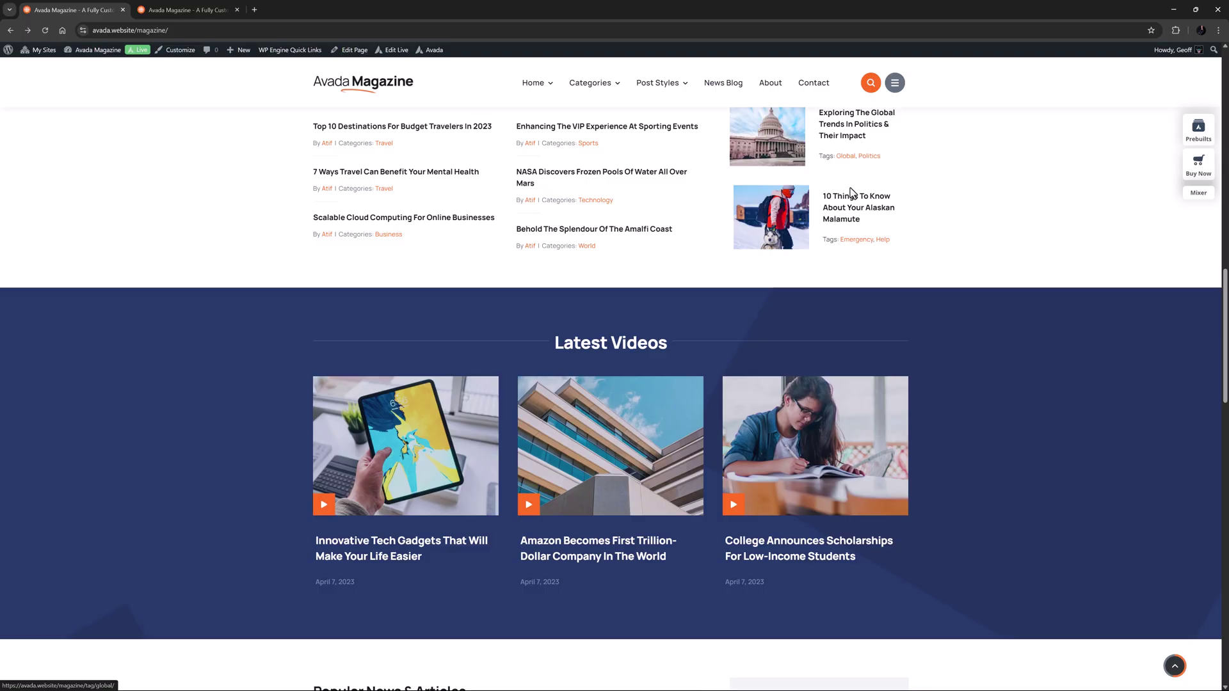
scroll(849, 190, "down", 4)
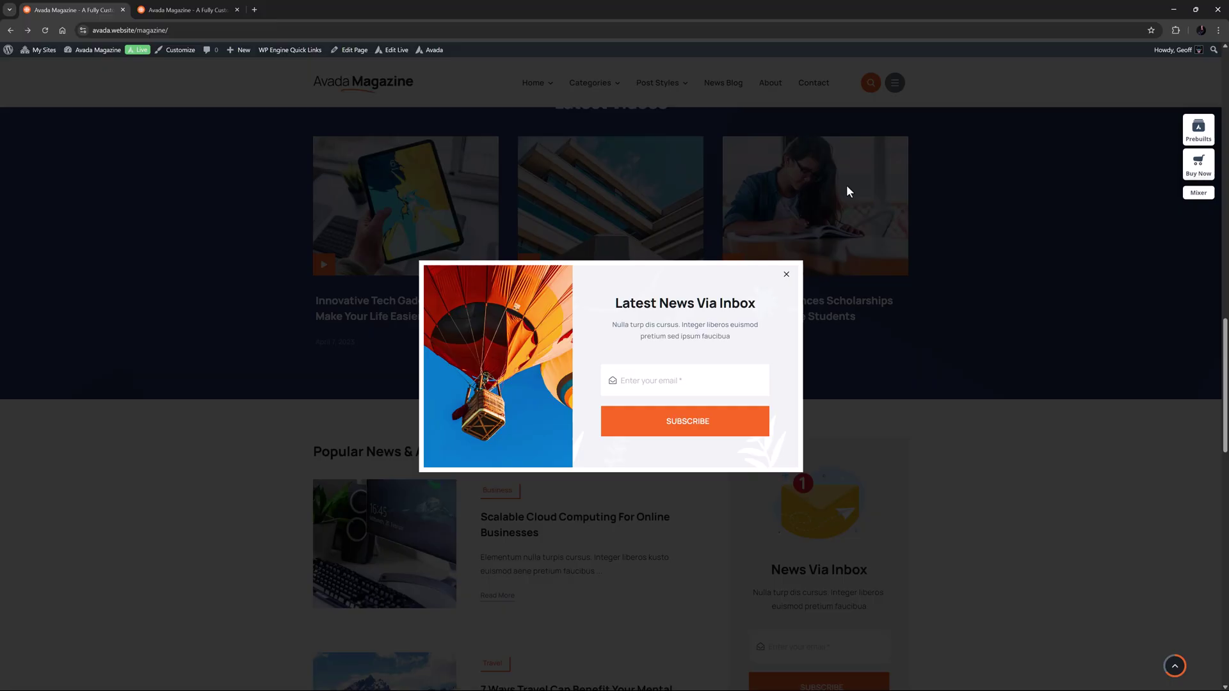
left_click(846, 186)
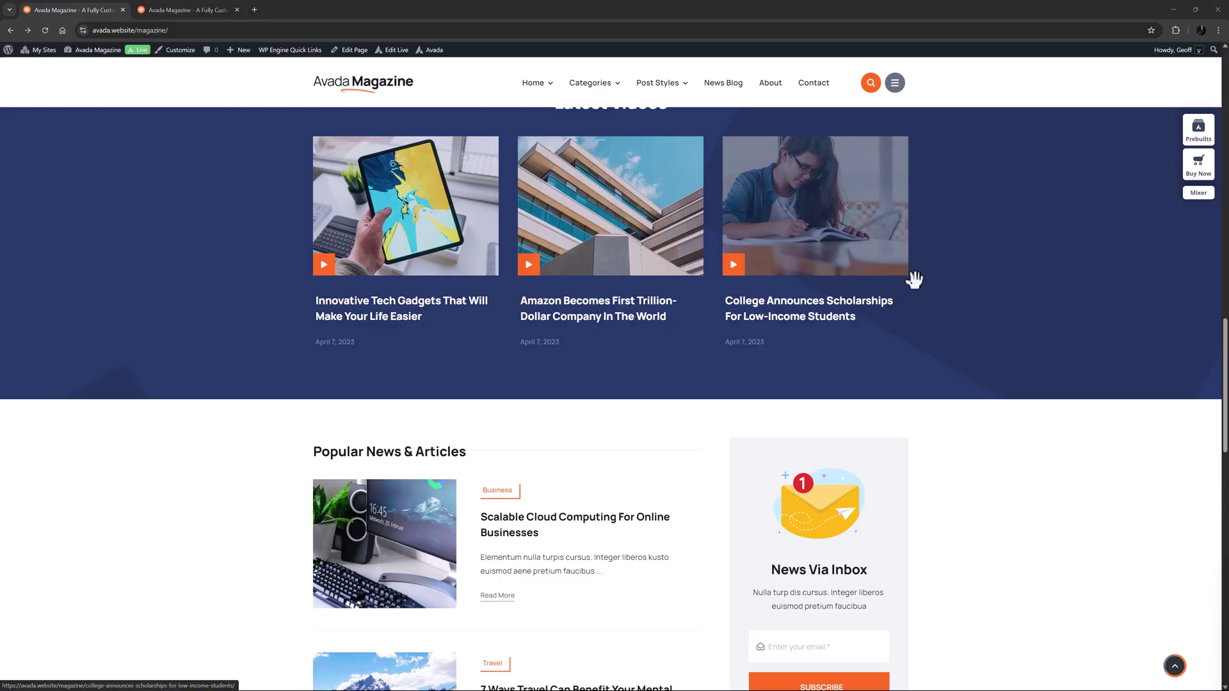
left_click(1174, 667)
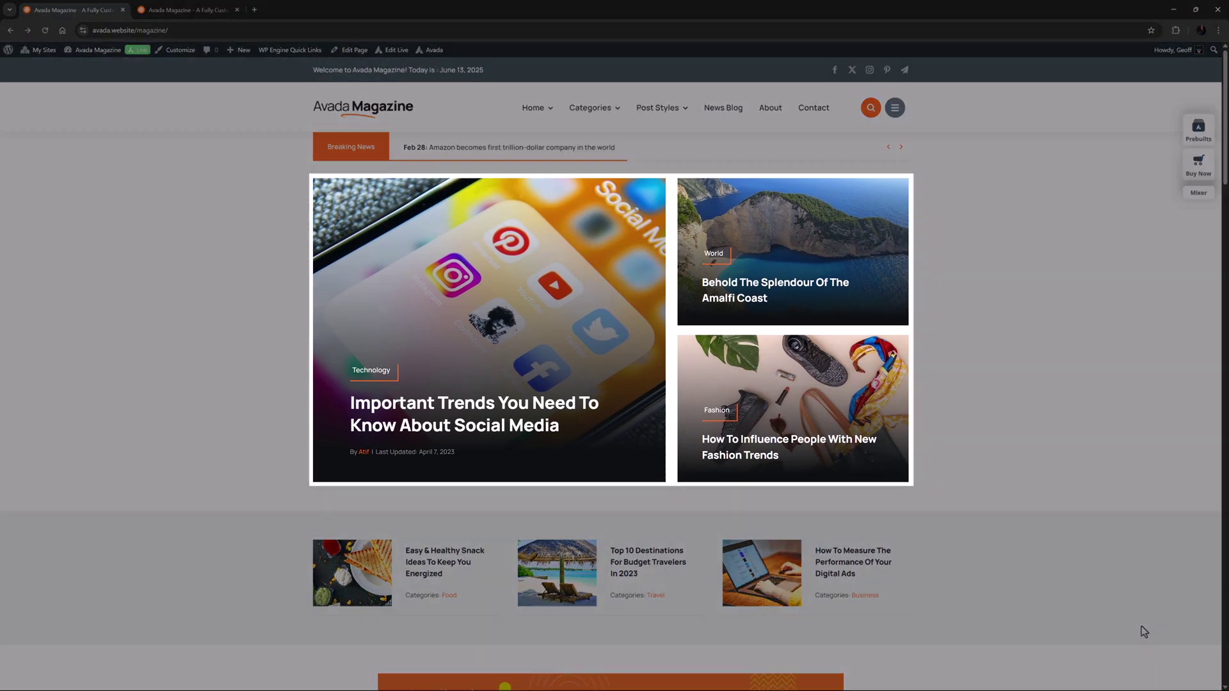
Step: Scroll through the What's Trending, Editor's Pick, related posts and Latest Videos sections
scroll(1141, 626, "down", 5)
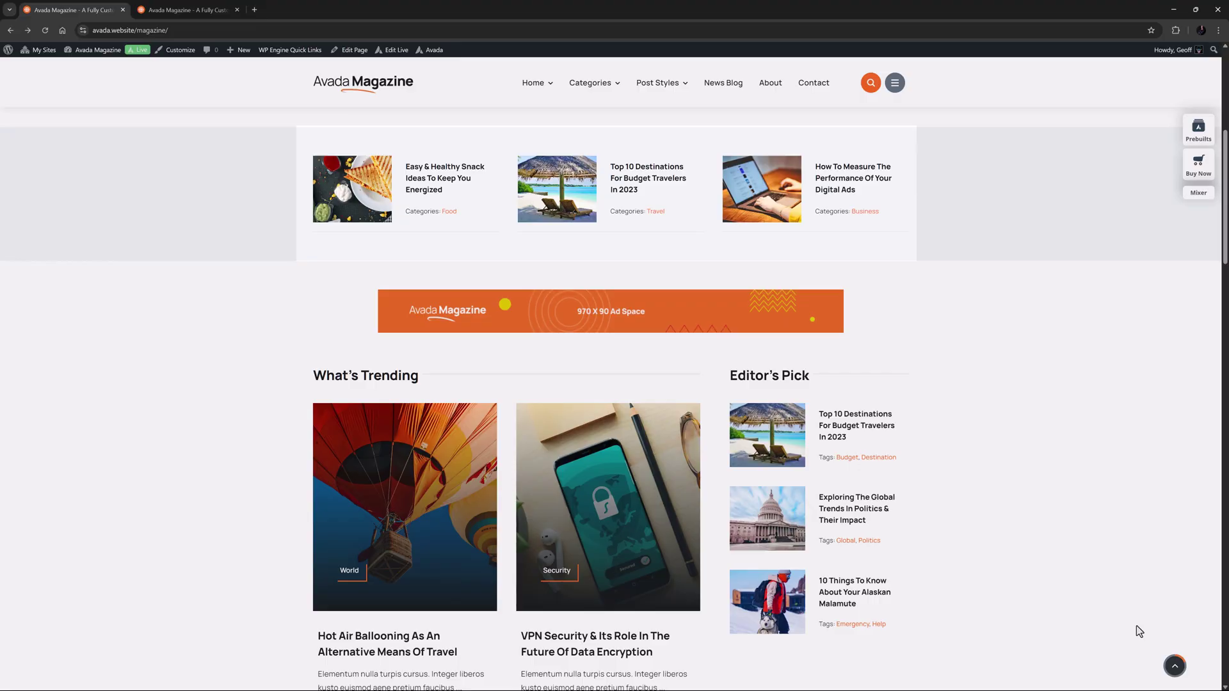
scroll(1139, 631, "down", 4)
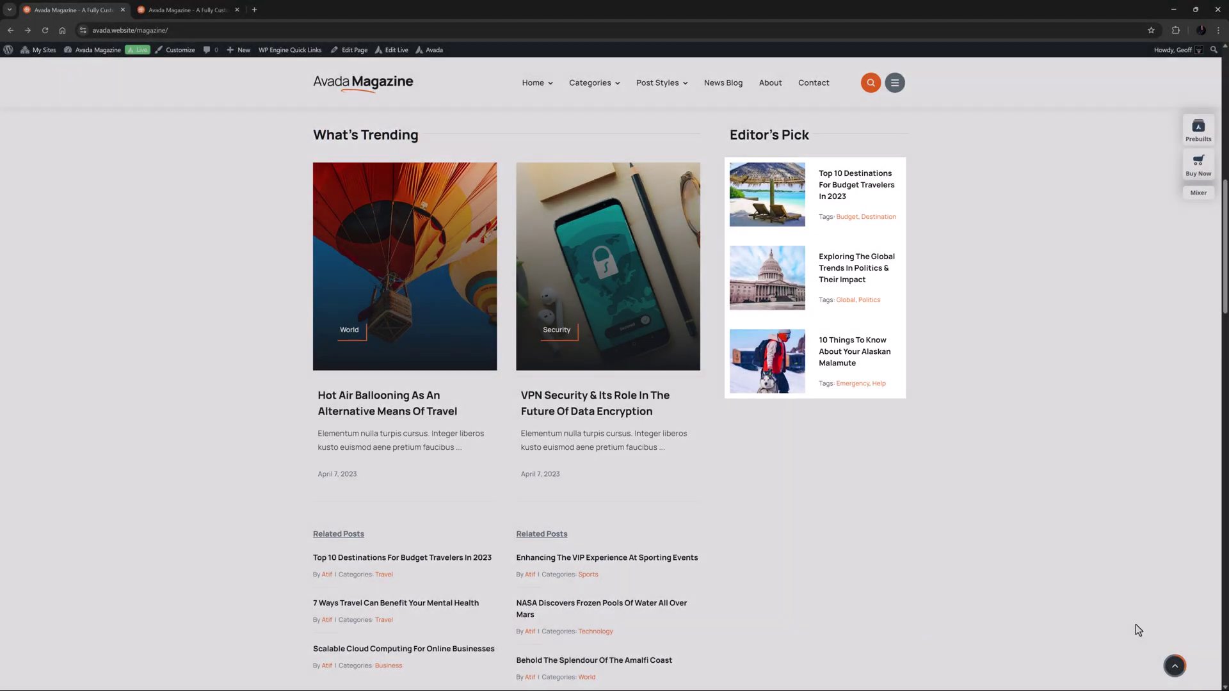
scroll(1137, 630, "down", 2)
scroll(1137, 630, "down", 3)
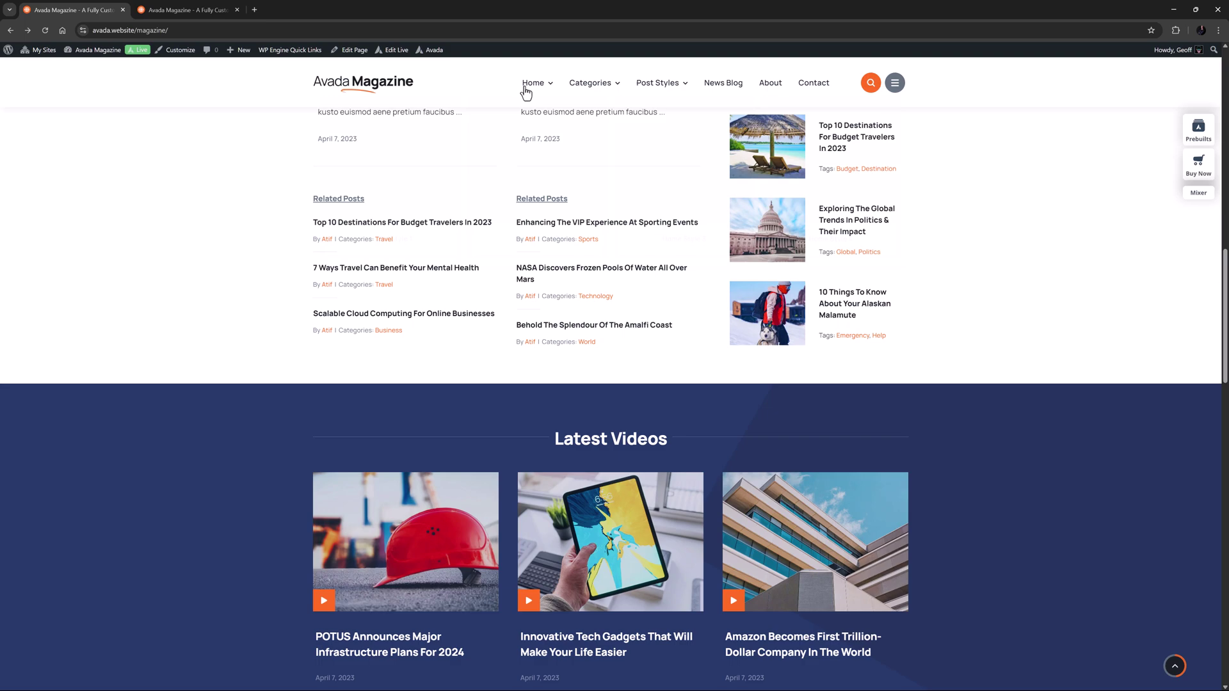
Step: Open the Magazine Home Masonry page, then go to the About page
mouse_move(533, 82)
left_click(824, 185)
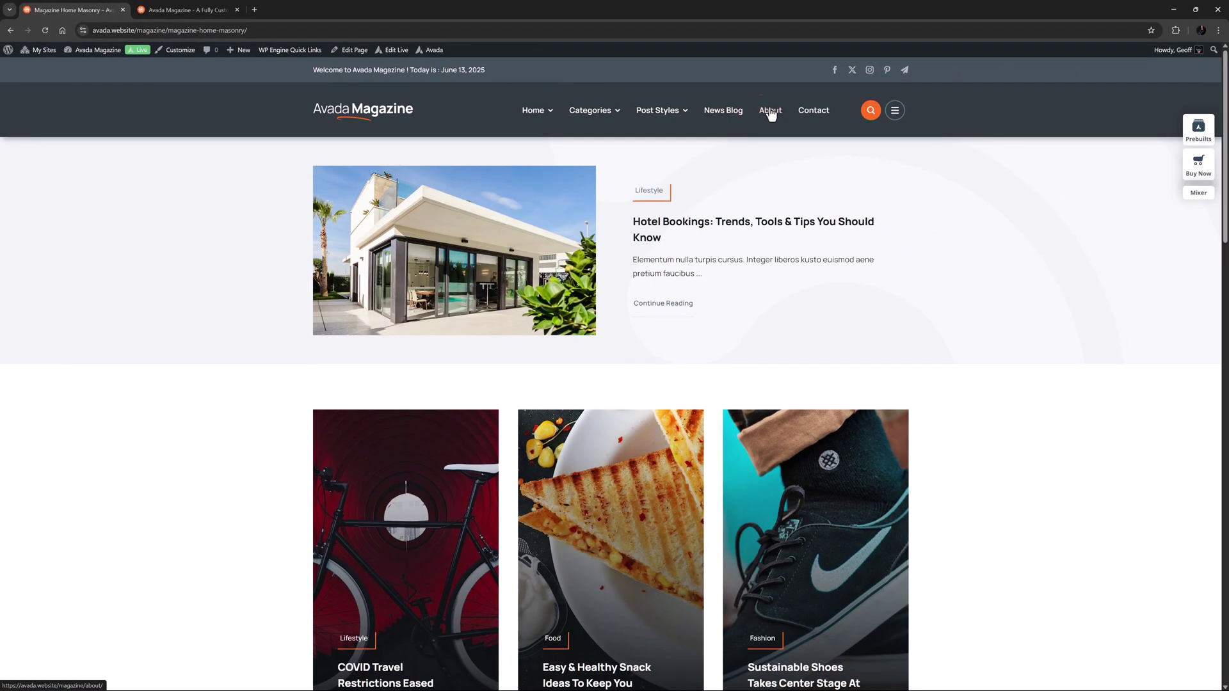
left_click(771, 111)
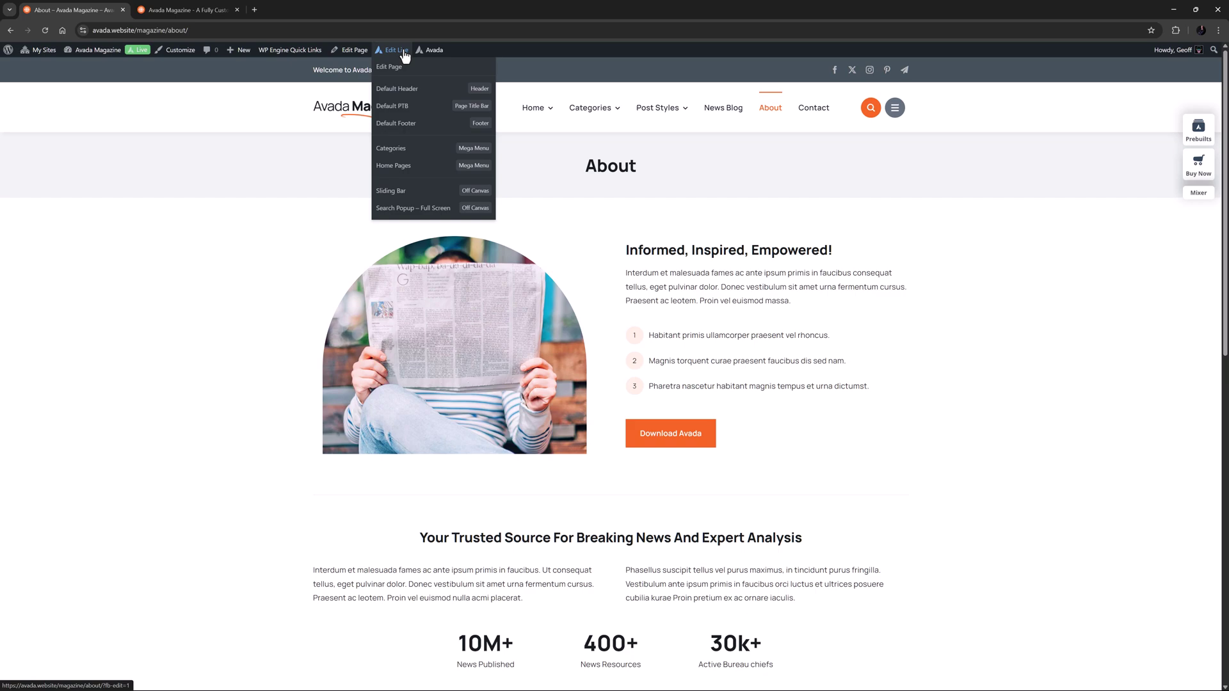
Step: View the Categories mega menu editor in a new tab, then go to the Avada dashboard
middle_click(397, 148)
left_click(205, 9)
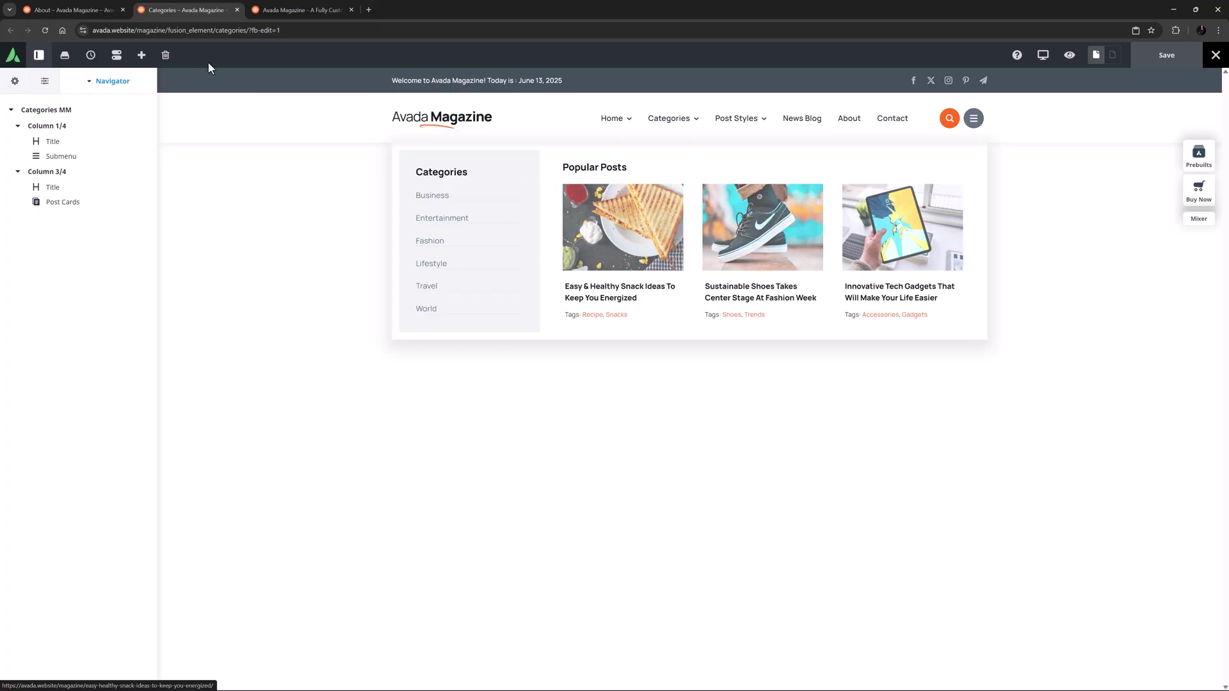
left_click(96, 10)
left_click(425, 52)
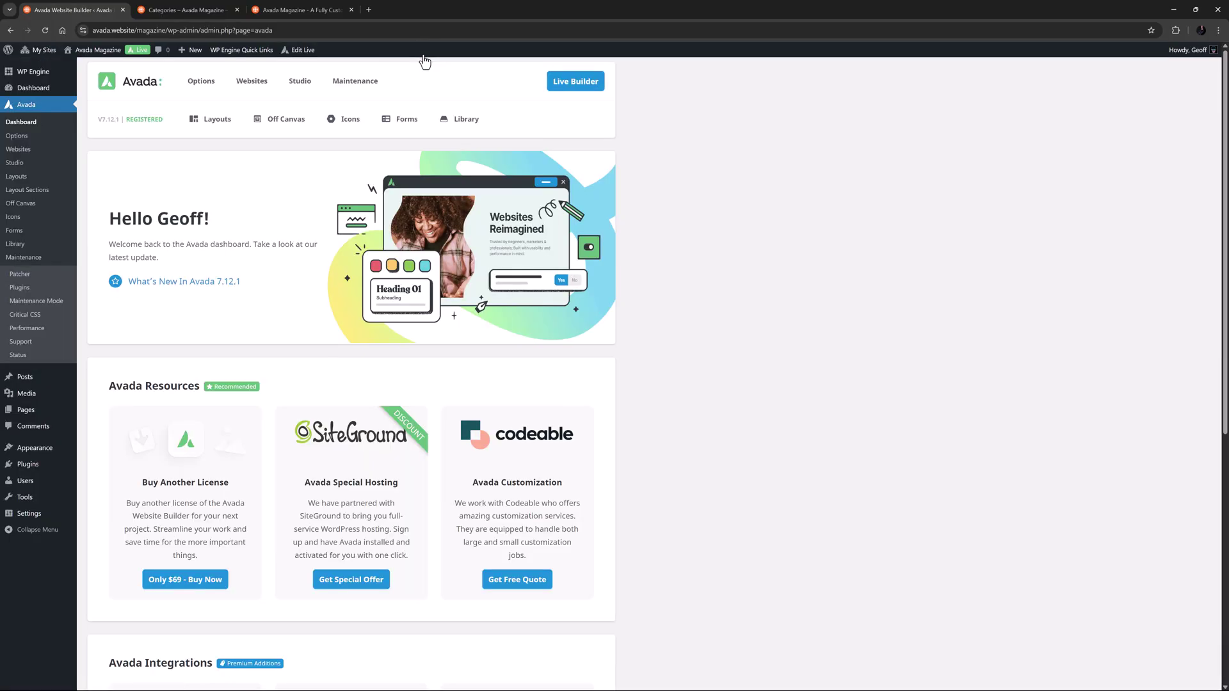
mouse_move(213, 119)
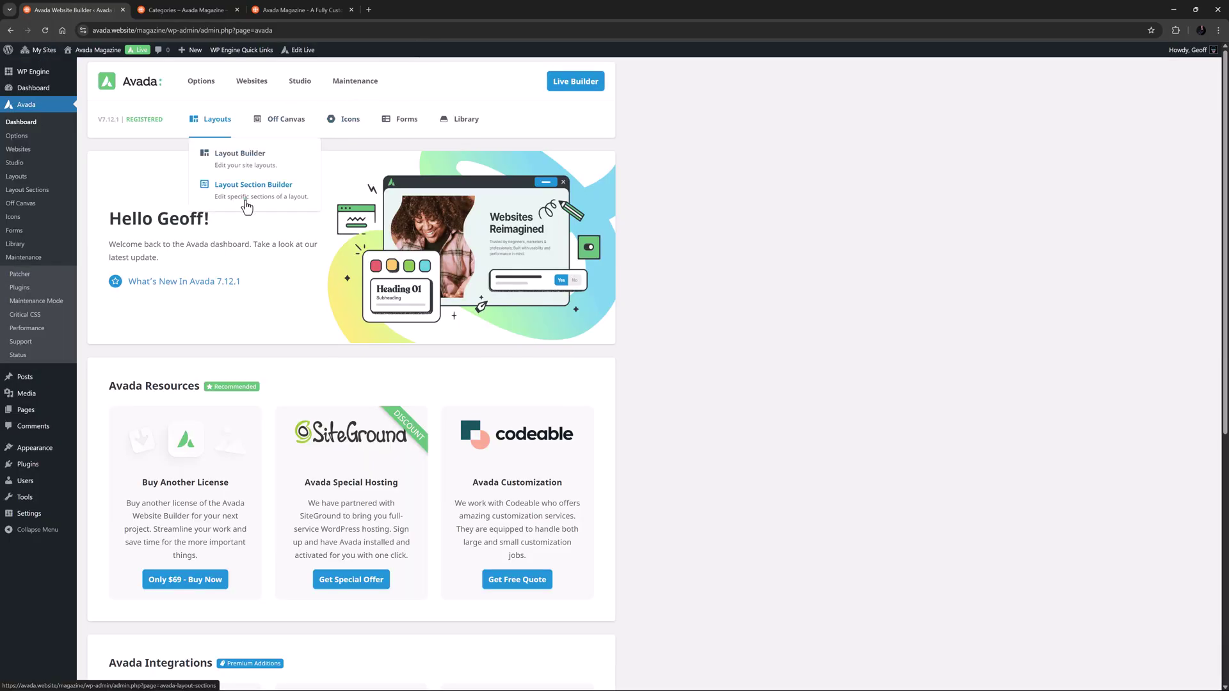
Step: Scroll the Layout Section Builder list, then the Layout Builder's layouts and their assigned sections
left_click(247, 204)
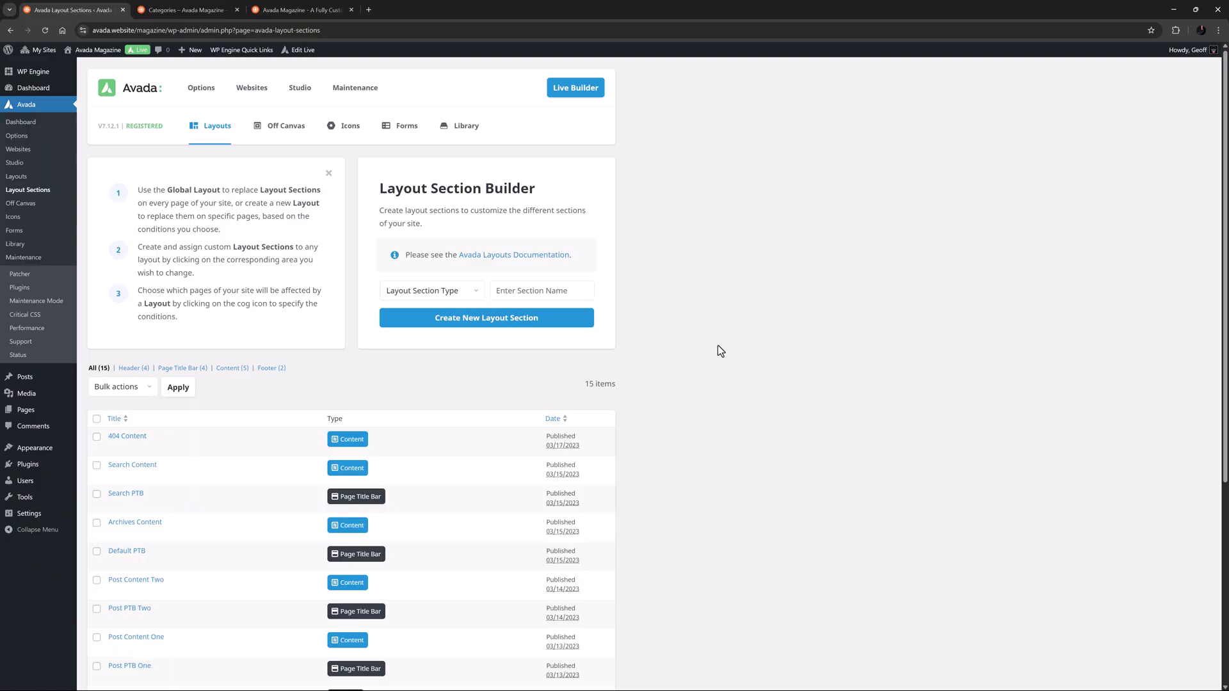
scroll(718, 346, "down", 4)
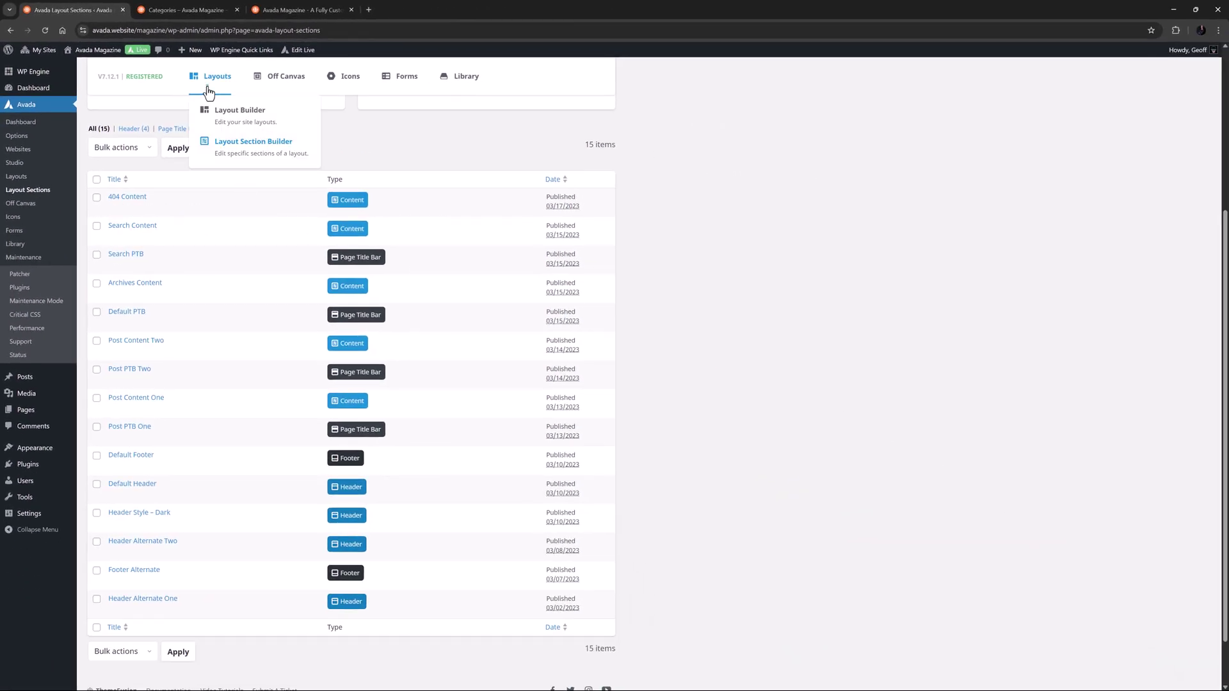
left_click(207, 82)
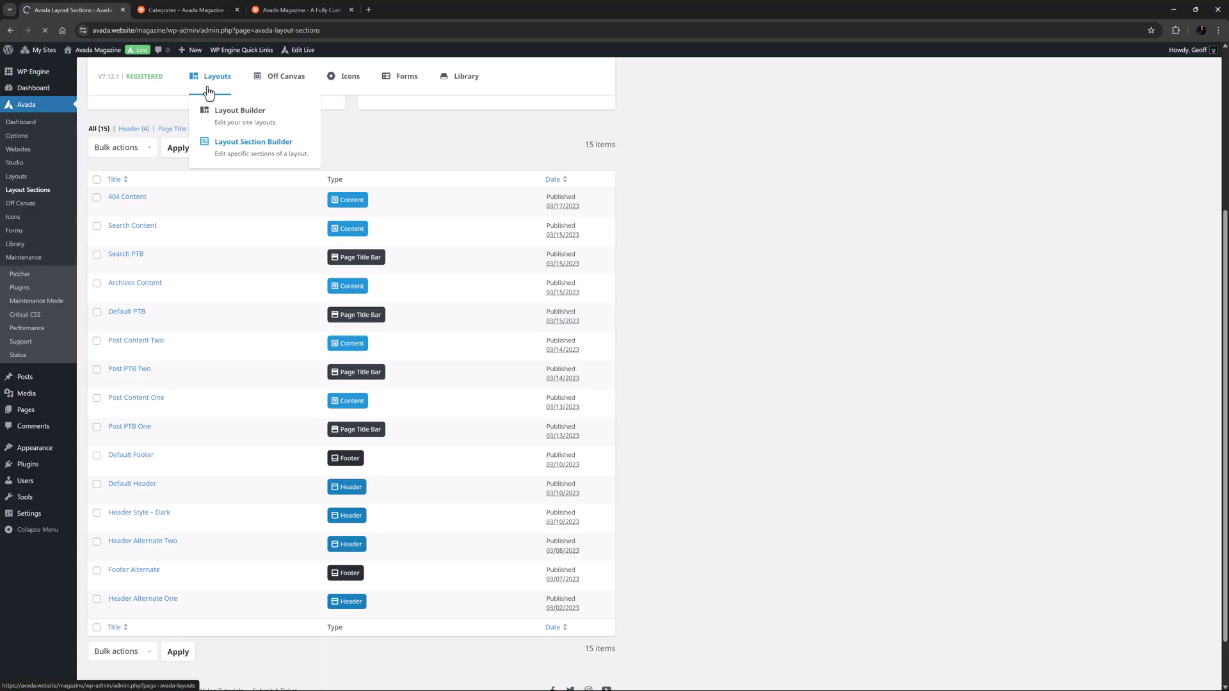
scroll(734, 195, "down", 3)
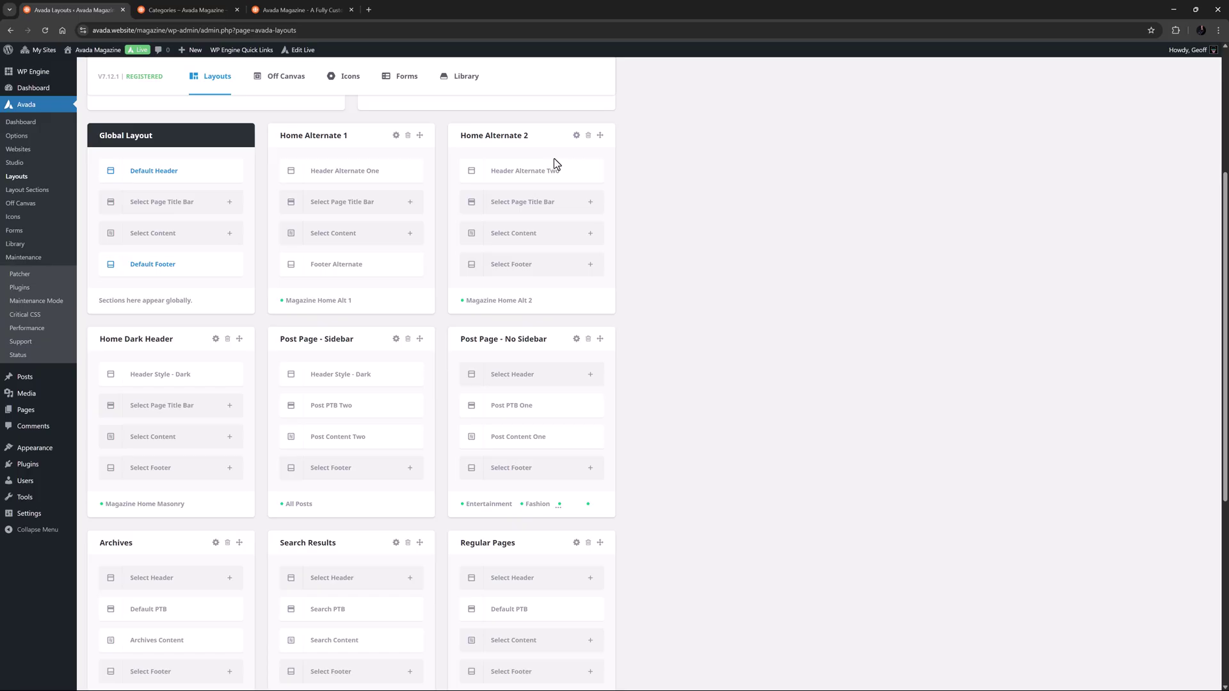
Step: Browse the Off Canvas items and Forms, then scroll the Library's 21 post cards and mega menus
left_click(286, 78)
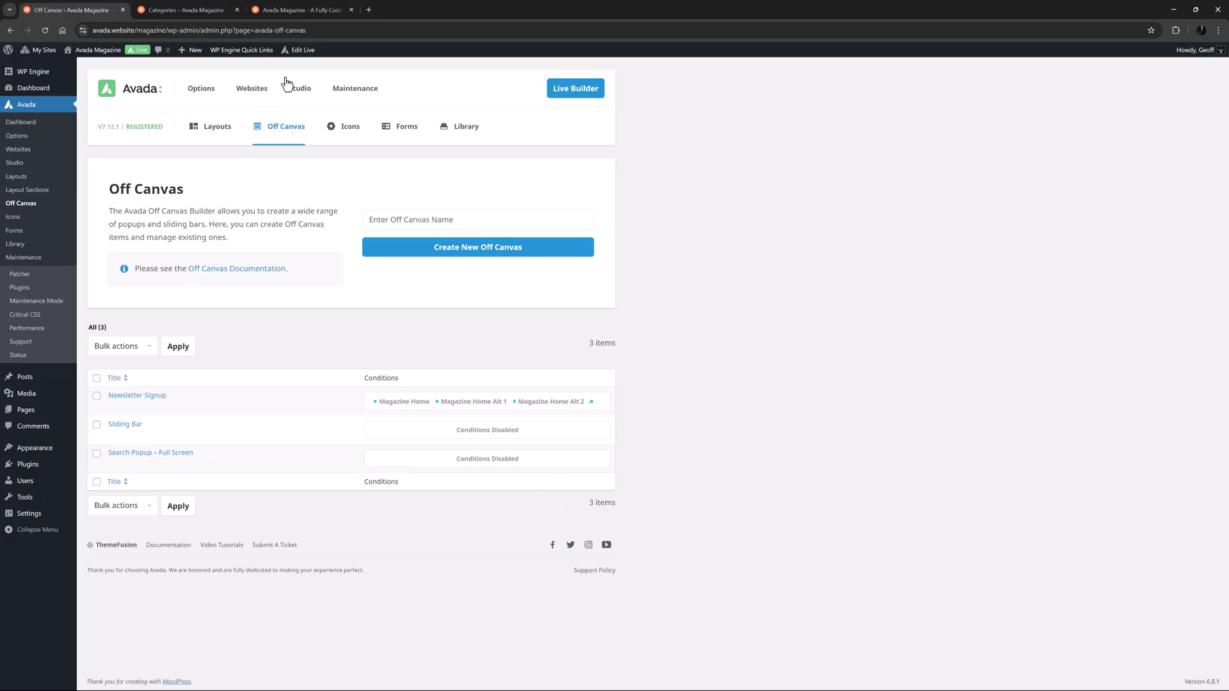
left_click(406, 127)
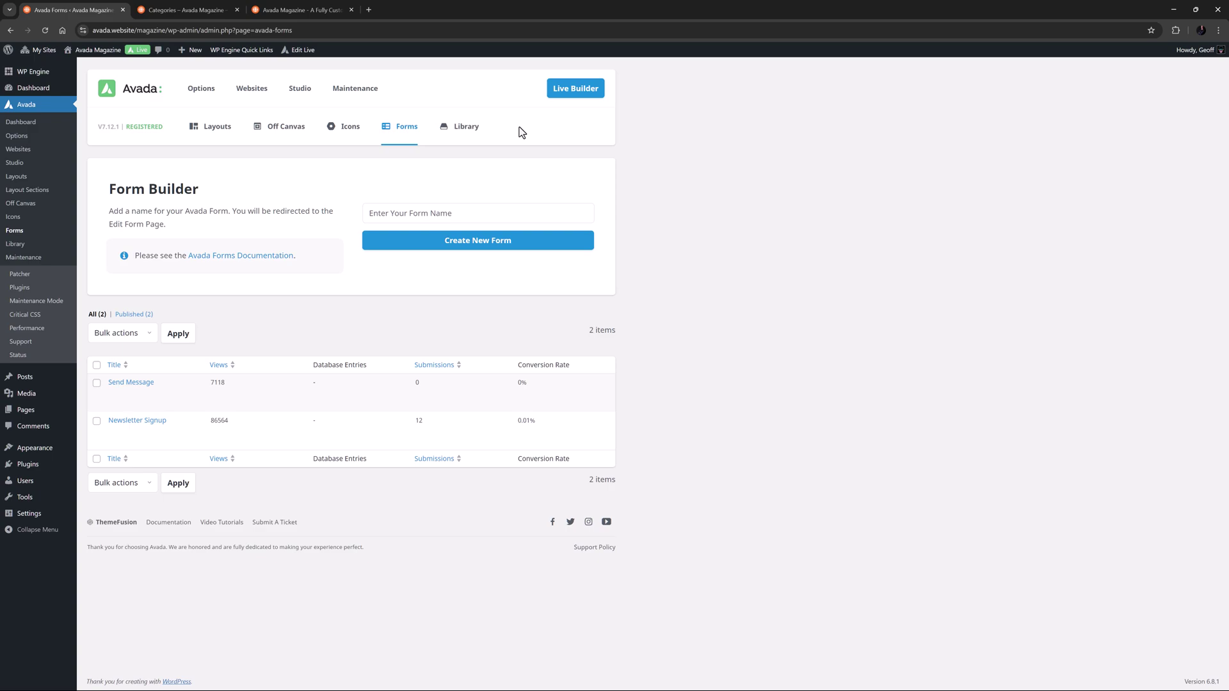
left_click(464, 130)
scroll(669, 194, "down", 3)
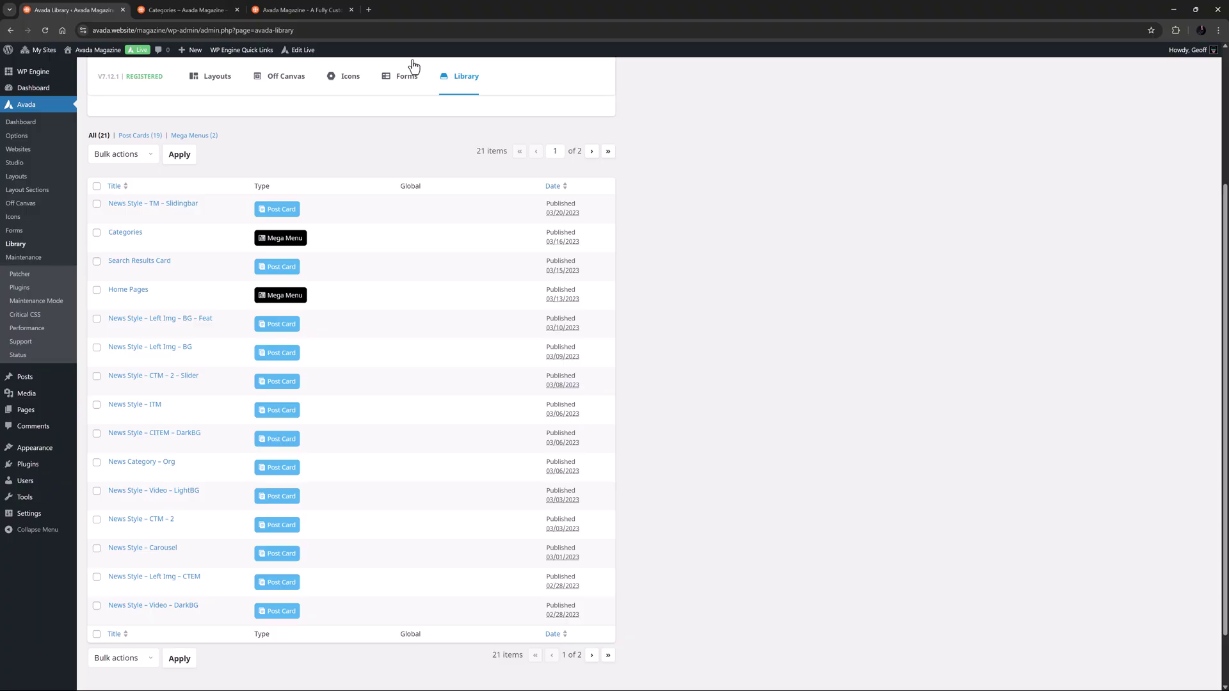
Step: Switch back to the homepage builder and toggle preview mode with Ctrl+Shift+P
left_click(318, 10)
key("ctrl+shift+p")
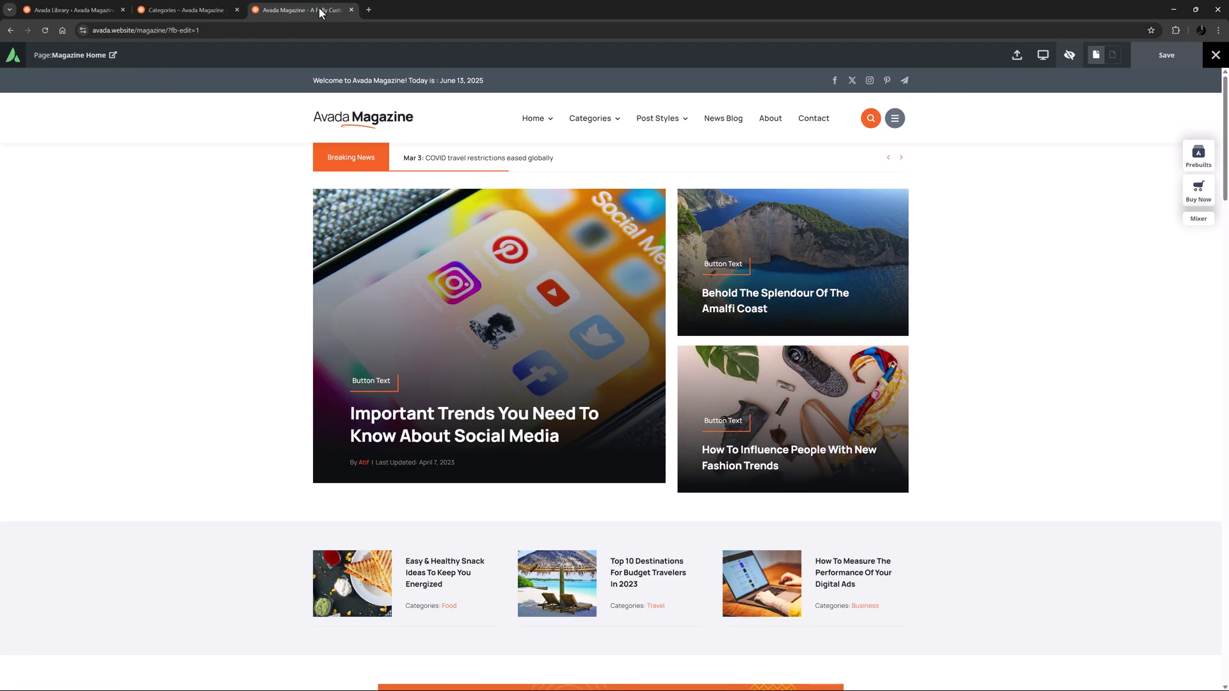